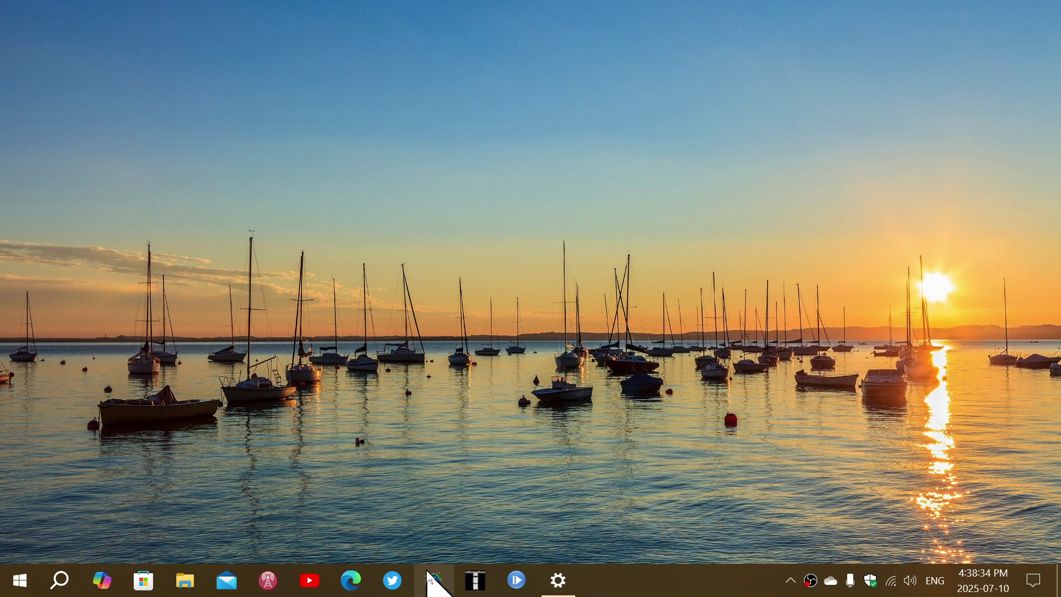
Step: Minimize the Windows Update page, where the 2025-07 cumulative update preview is installing at 20%, from the taskbar
click(558, 580)
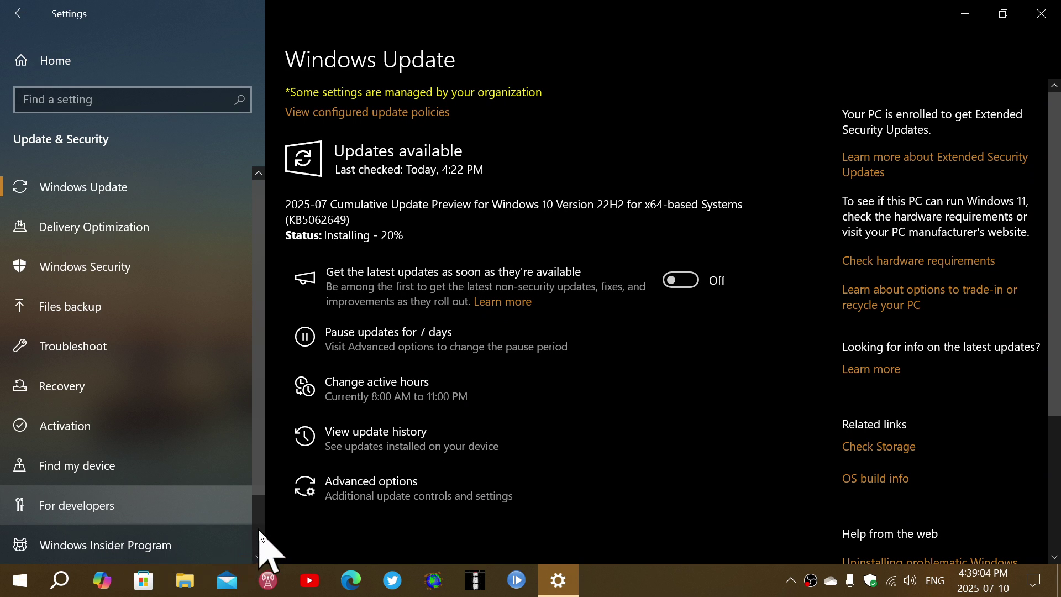
click(558, 579)
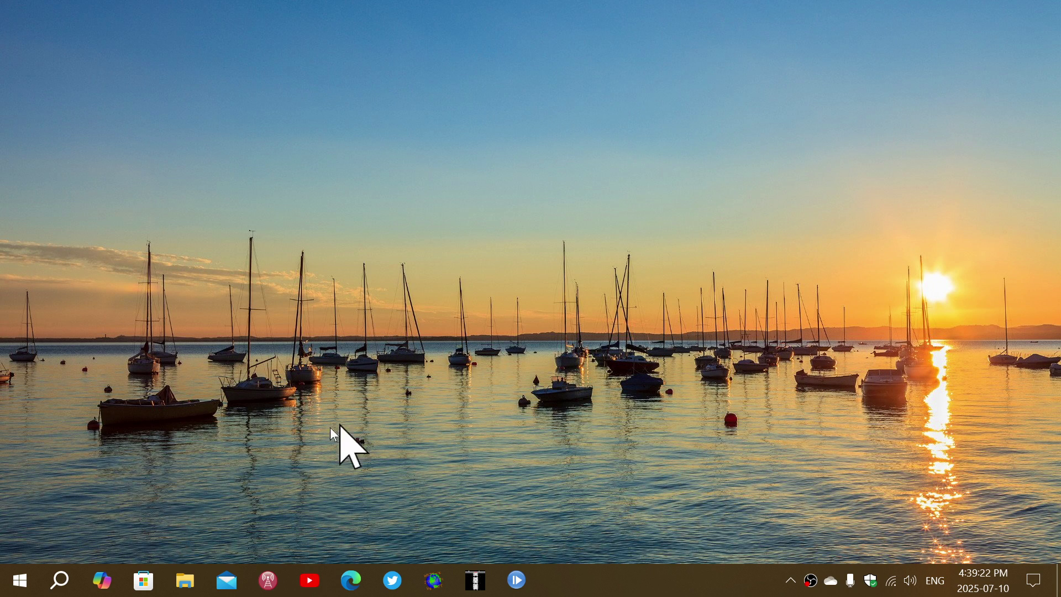
click(15, 582)
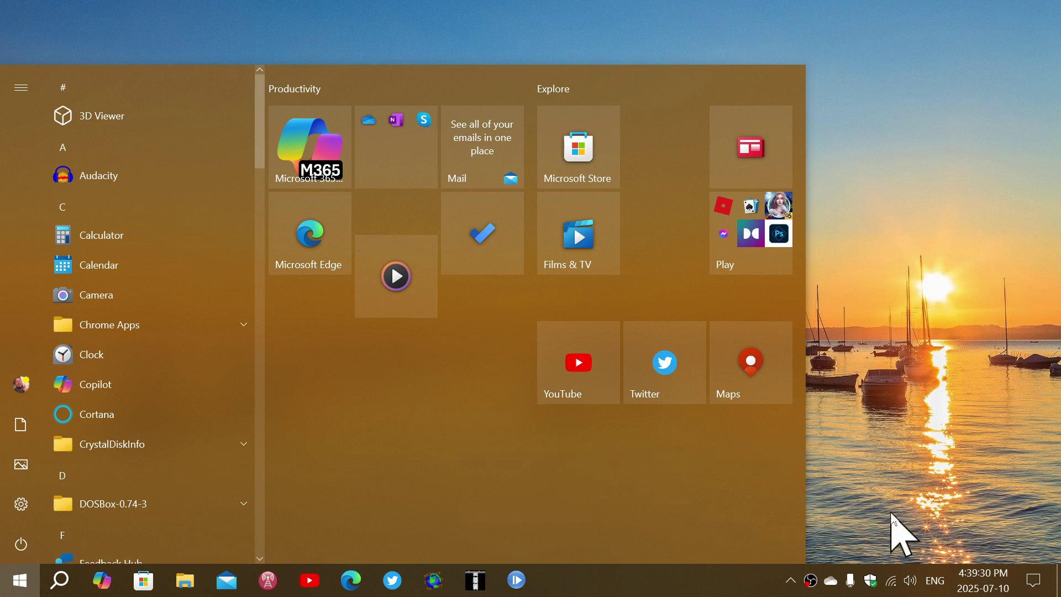
click(887, 406)
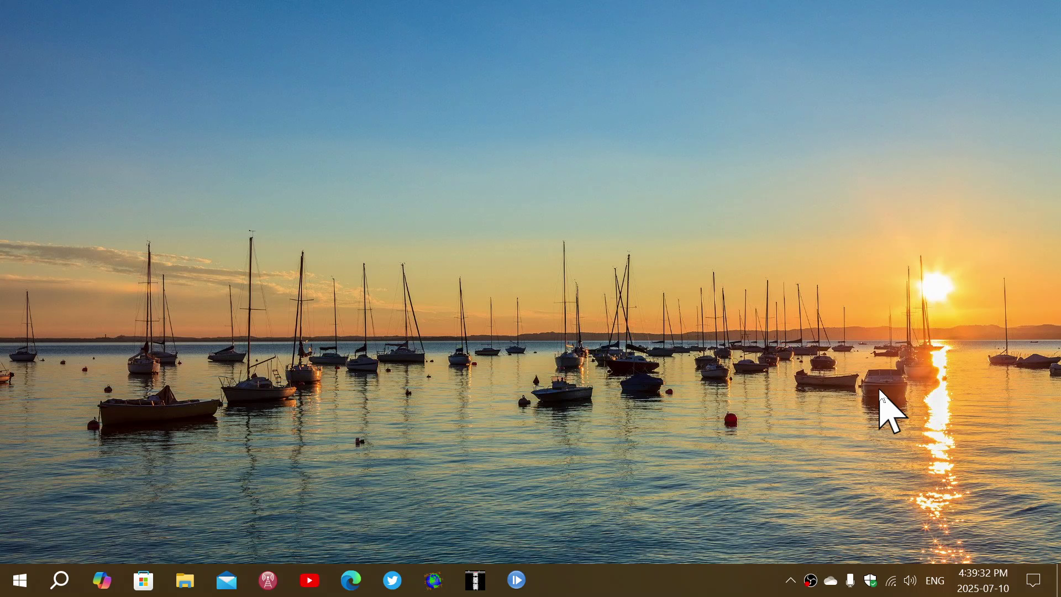